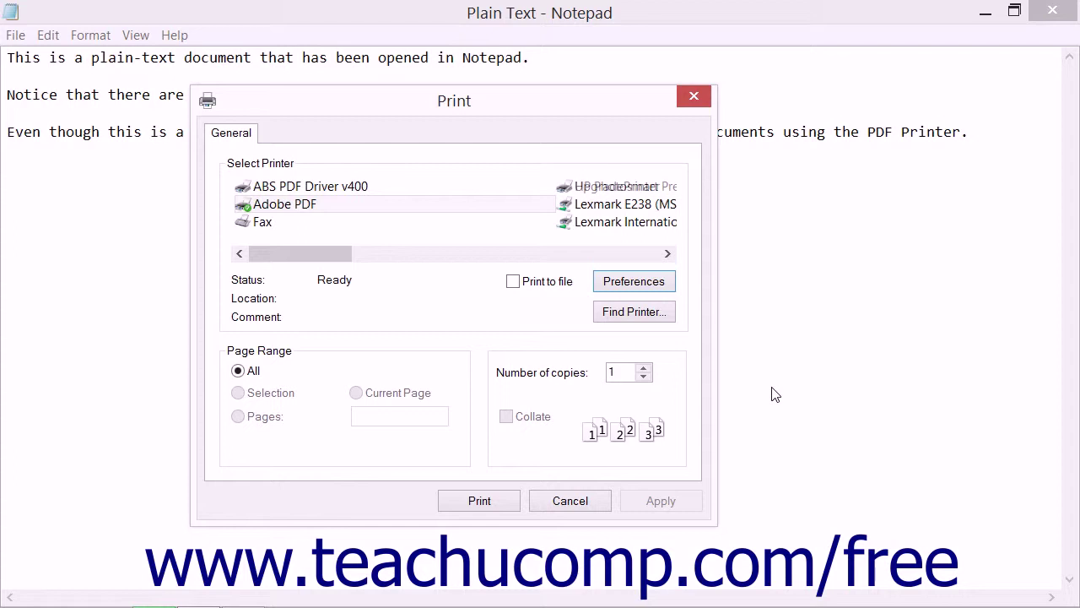
Open the Adobe PDF printer's Printing Preferences to view its Standard conversion settings
{"action": "left_click", "coordinate": [519, 103]}
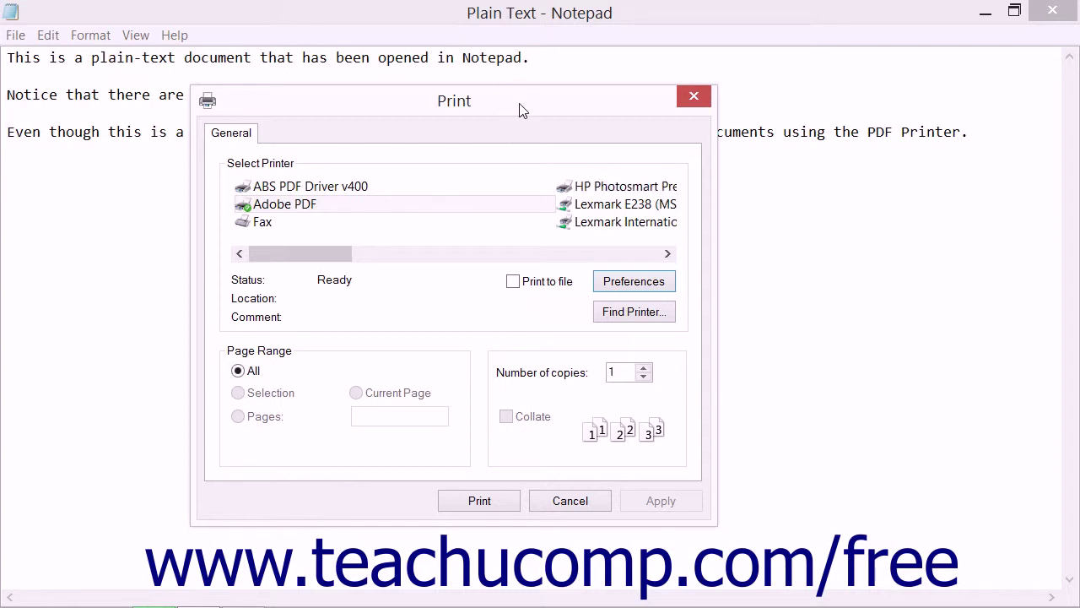
{"action": "left_click", "coordinate": [616, 283]}
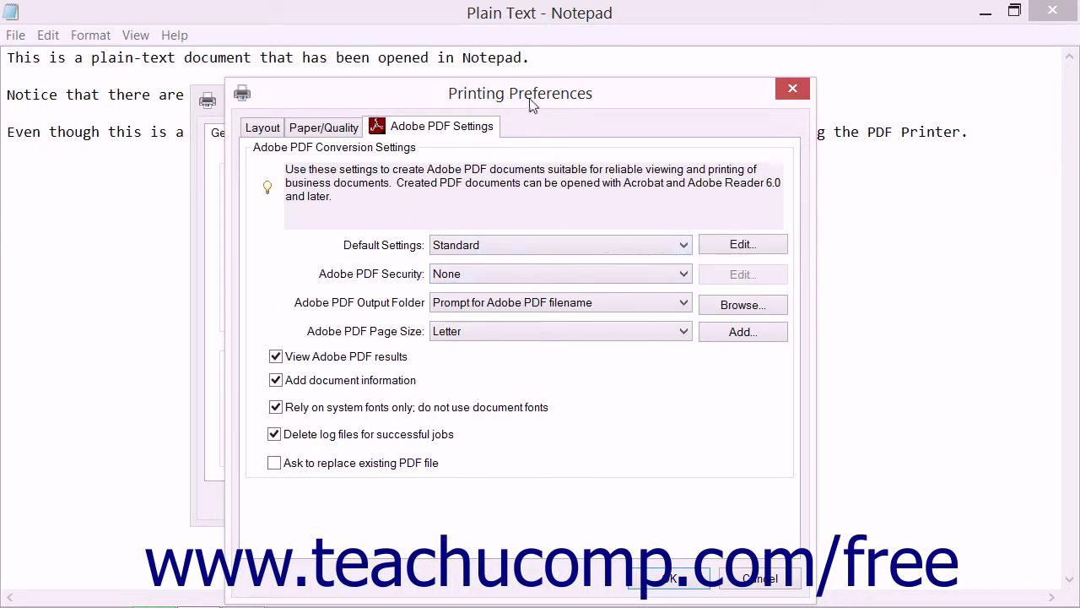
{"action": "left_click", "coordinate": [482, 129]}
{"action": "left_click", "coordinate": [462, 130]}
{"action": "left_click", "coordinate": [685, 246]}
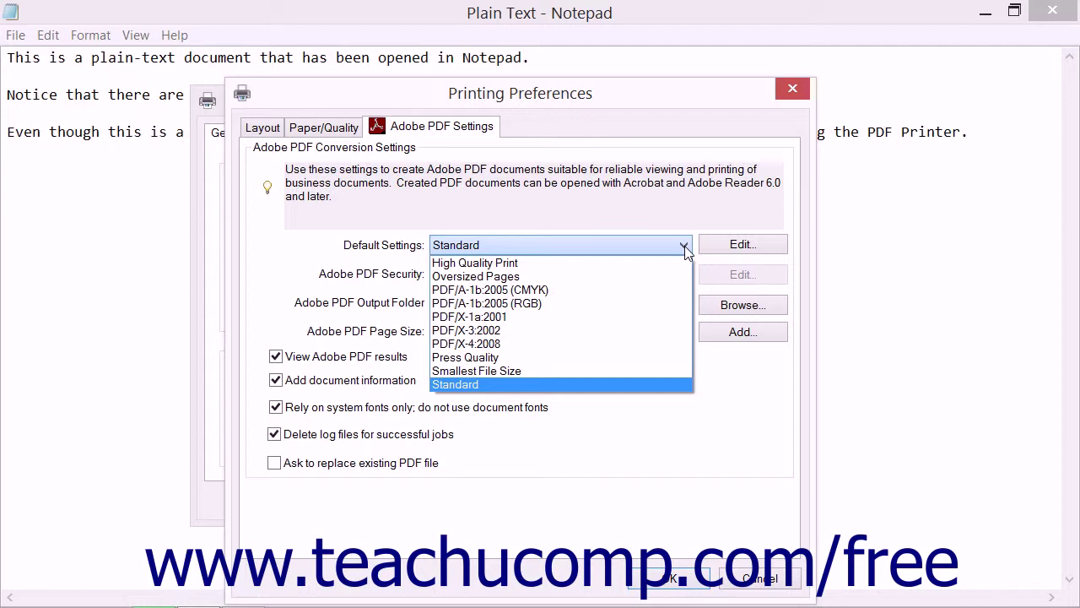
{"action": "left_click", "coordinate": [684, 245]}
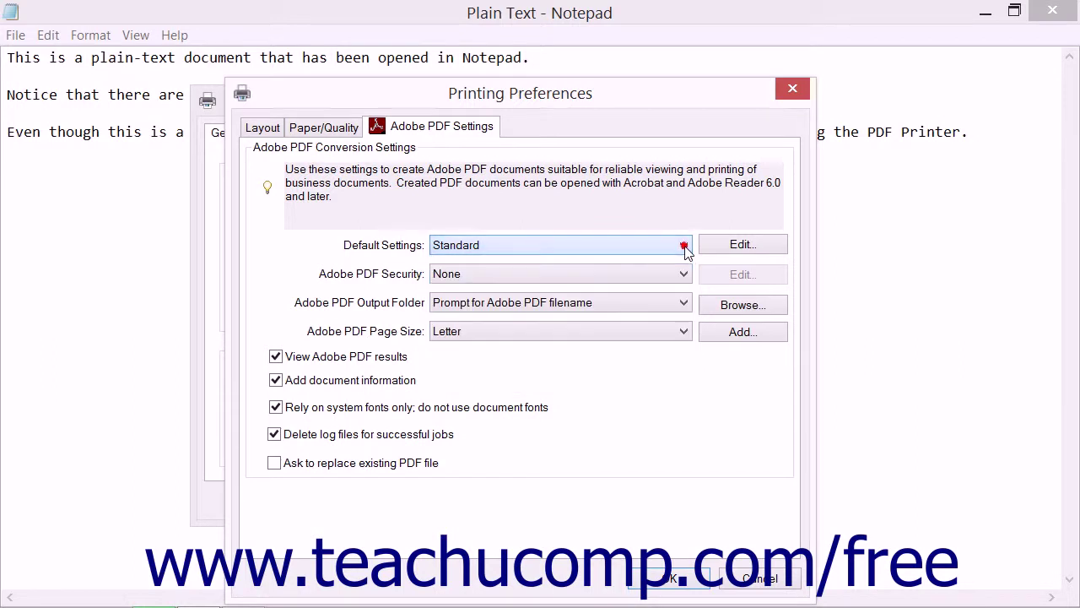
{"action": "left_click", "coordinate": [743, 257]}
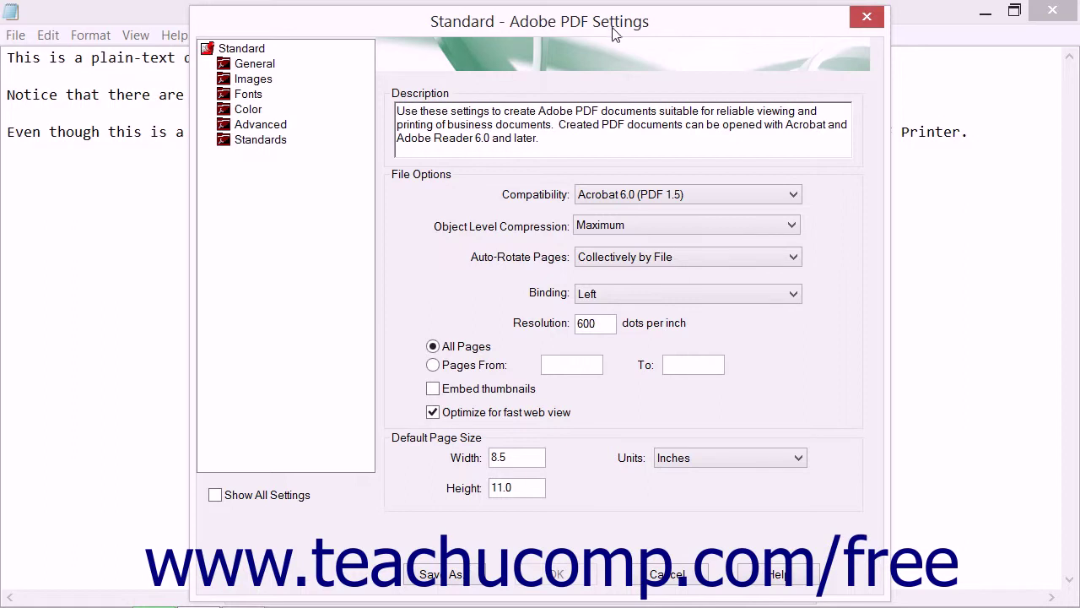
{"action": "left_click", "coordinate": [685, 569]}
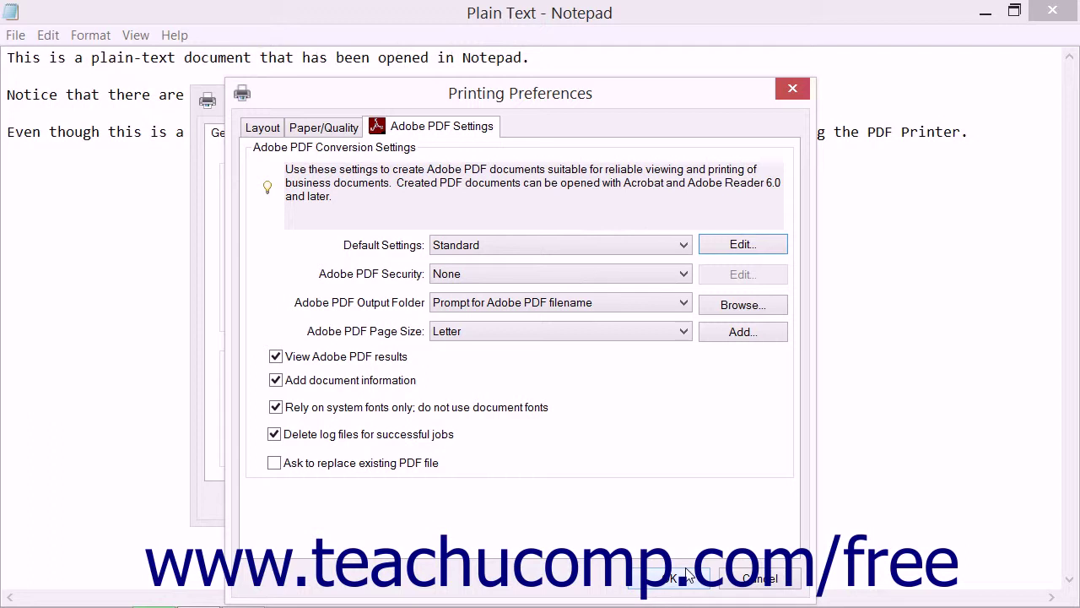
Change Adobe PDF Security to 'Reconfirm Security for each job'
{"action": "left_click", "coordinate": [468, 135]}
{"action": "left_click", "coordinate": [680, 275]}
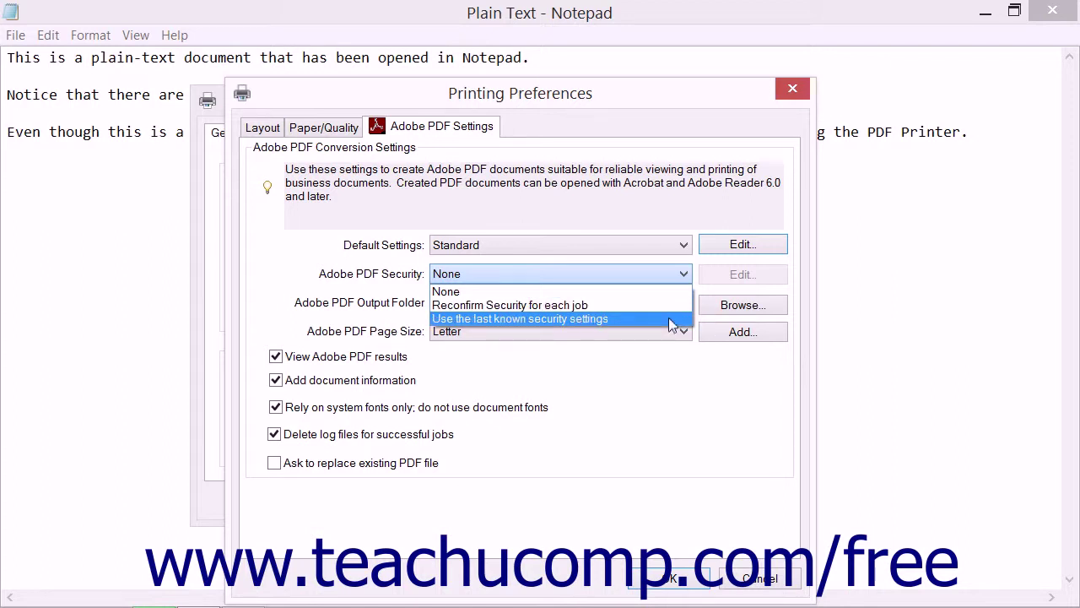
{"action": "left_click", "coordinate": [671, 305]}
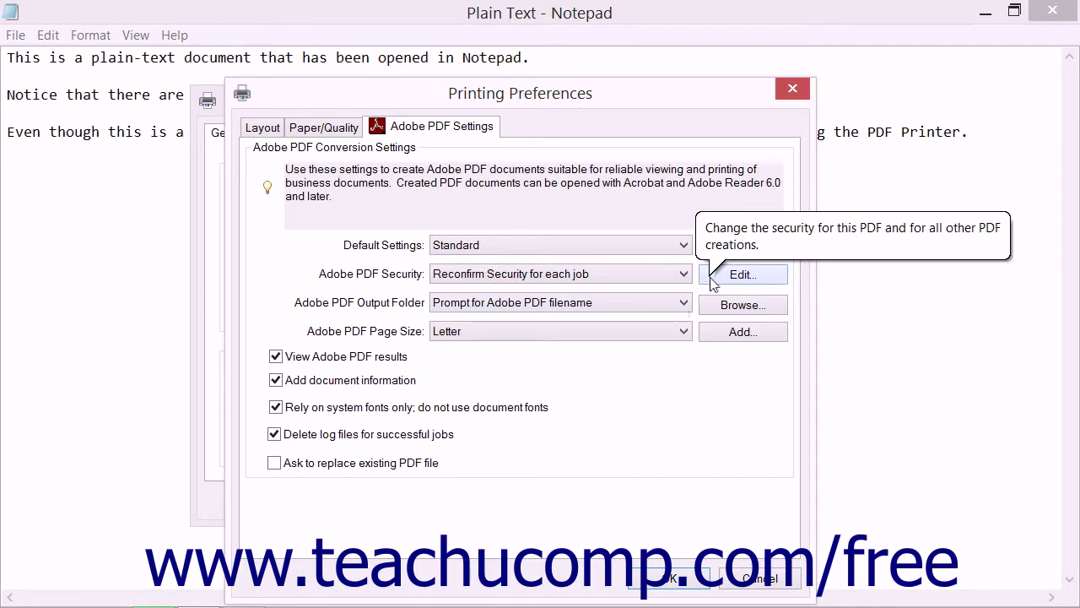
Review the Adobe PDF Security dialog's 128-bit RC4 encryption settings and close it unchanged
{"action": "left_click", "coordinate": [712, 282]}
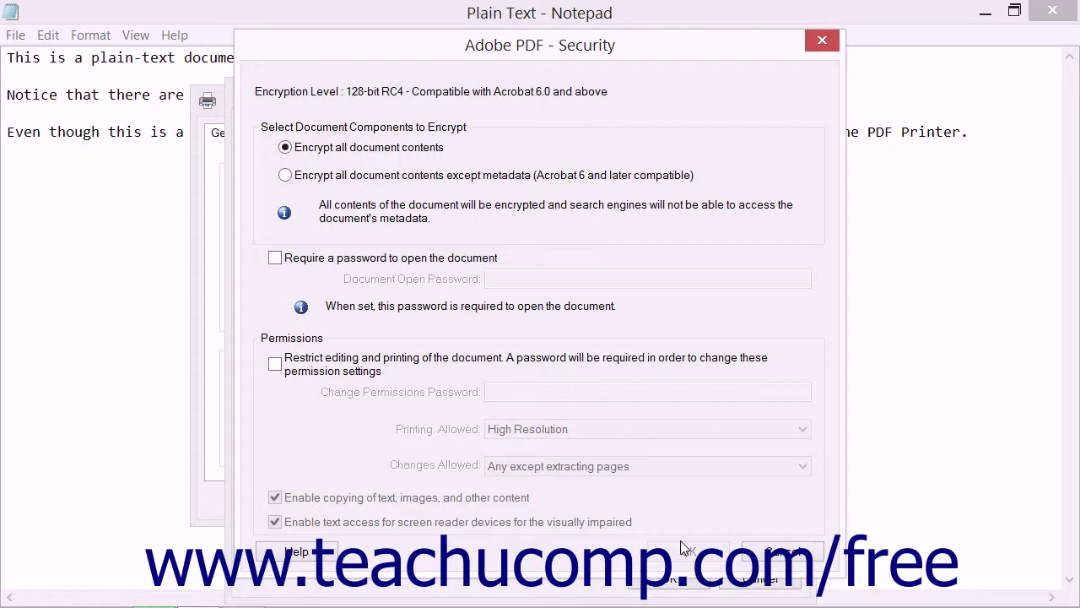
{"action": "left_click", "coordinate": [777, 554]}
Switch the Adobe PDF Security option back to None
{"action": "left_click", "coordinate": [659, 273]}
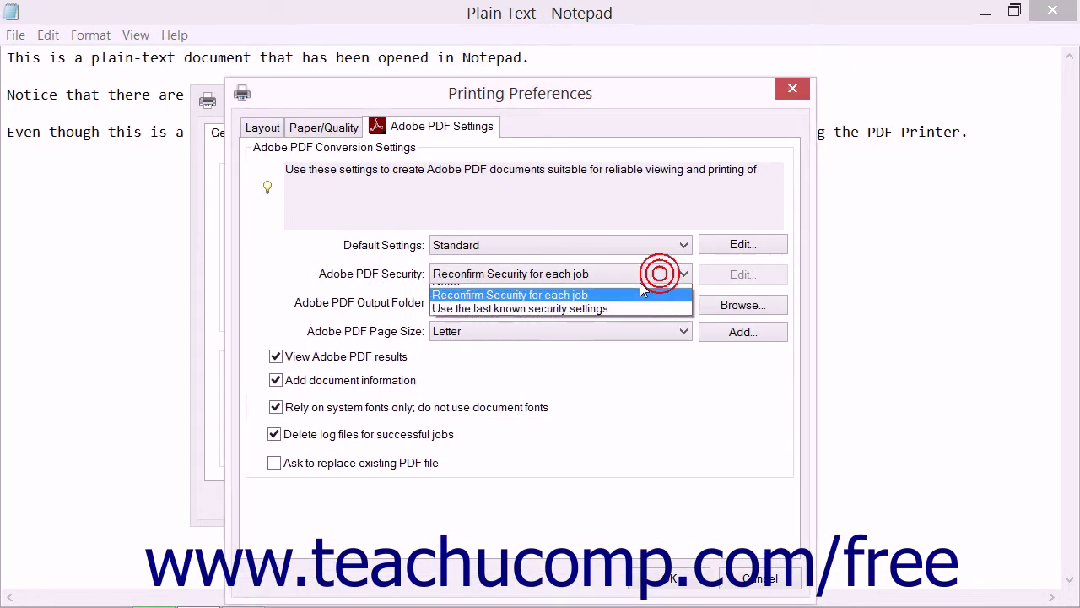
{"action": "left_click", "coordinate": [641, 289]}
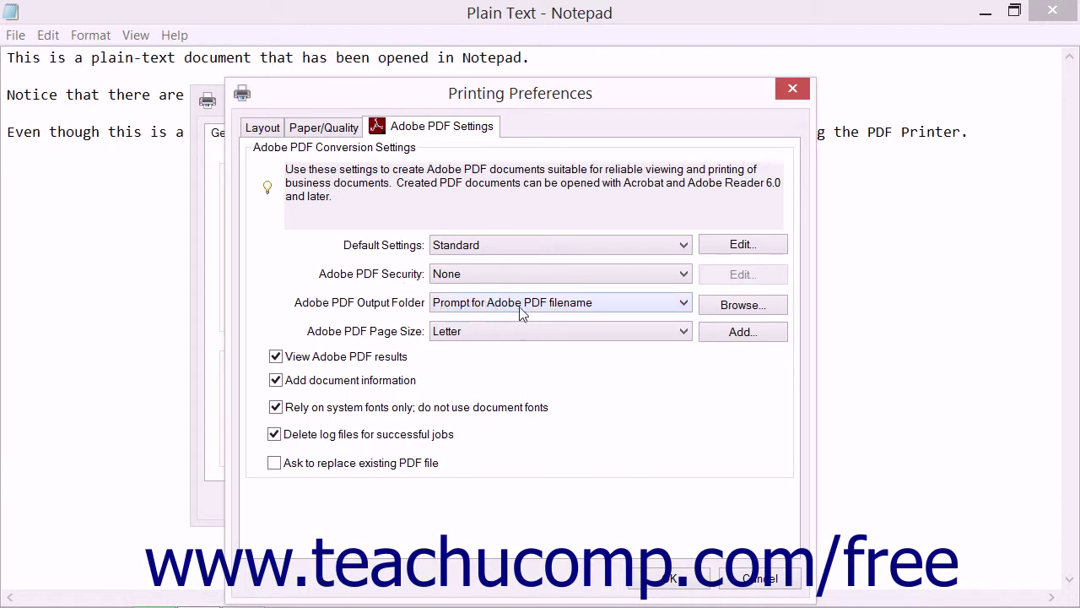
{"action": "left_click", "coordinate": [683, 305]}
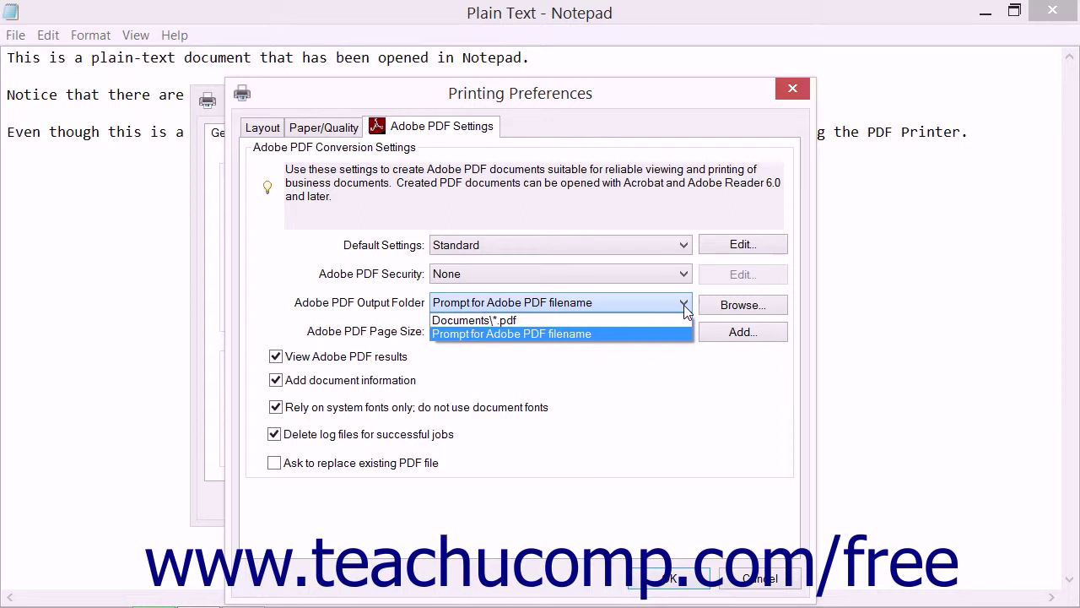
{"action": "left_click", "coordinate": [684, 304]}
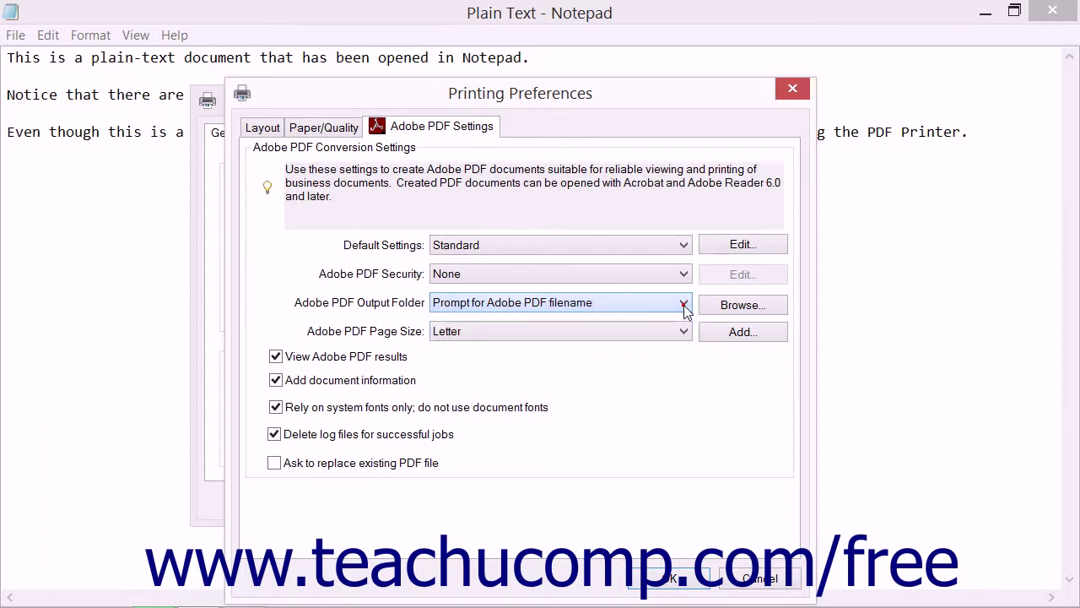
Open the PDF output folder picker and cancel it without choosing a folder
{"action": "left_click", "coordinate": [731, 308]}
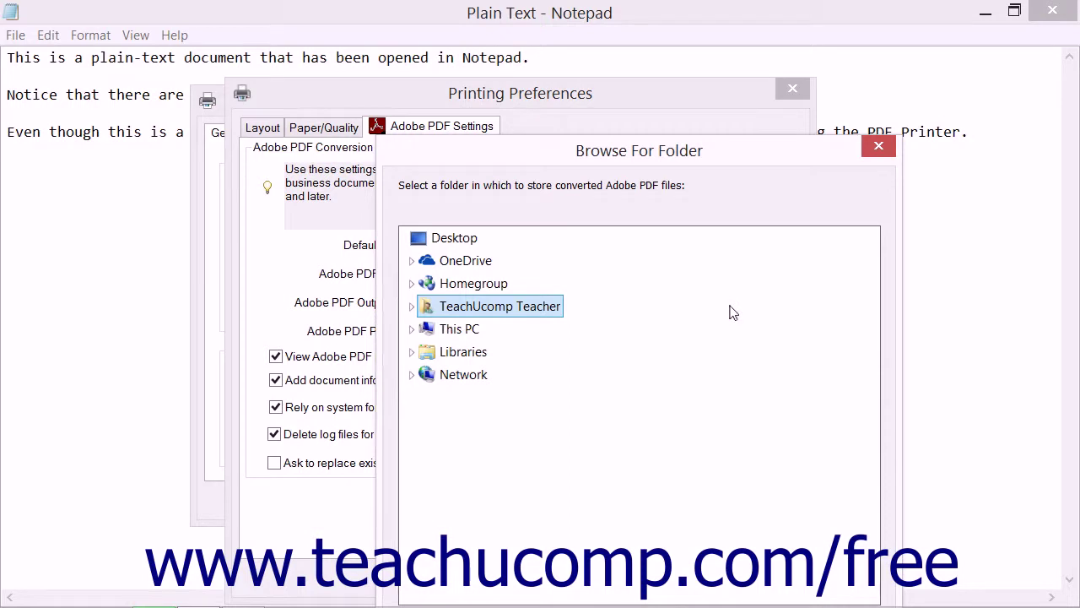
{"action": "left_click_drag", "start_coordinate": [675, 160], "coordinate": [665, 103]}
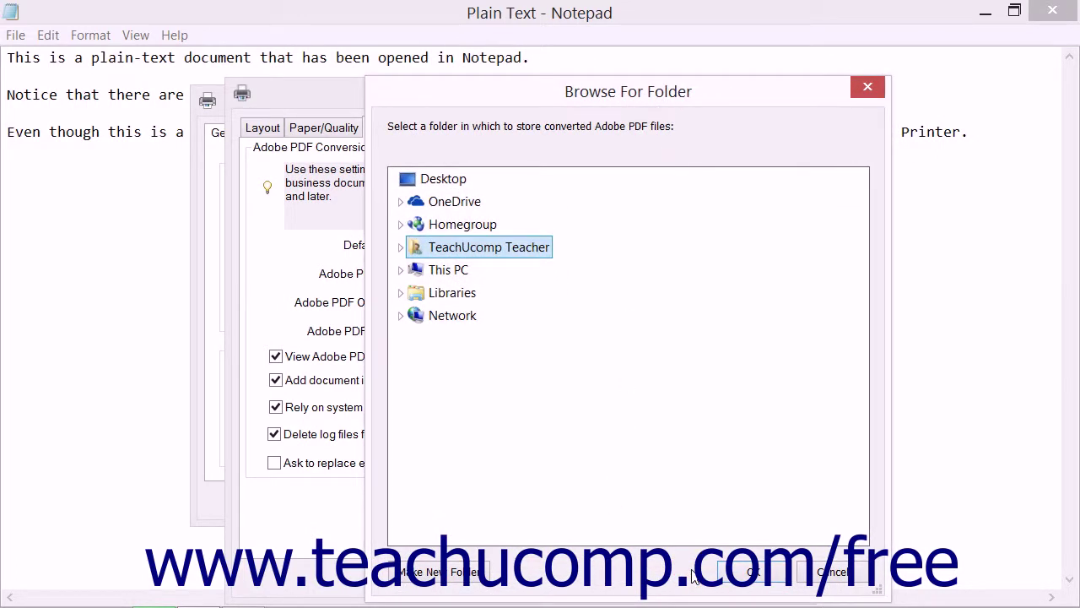
{"action": "left_click", "coordinate": [820, 574]}
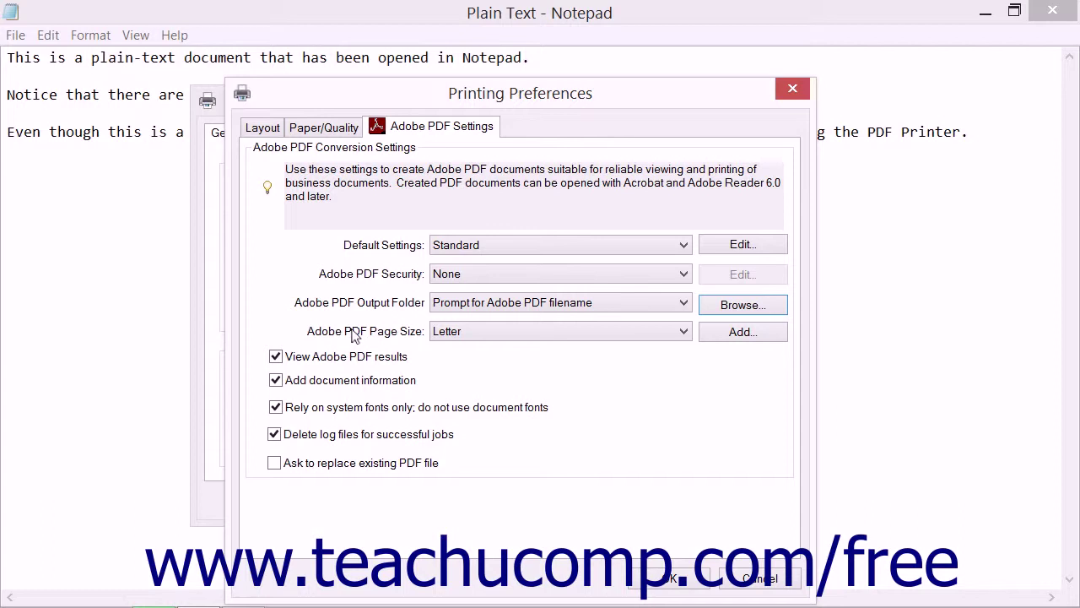
{"action": "left_click", "coordinate": [472, 333]}
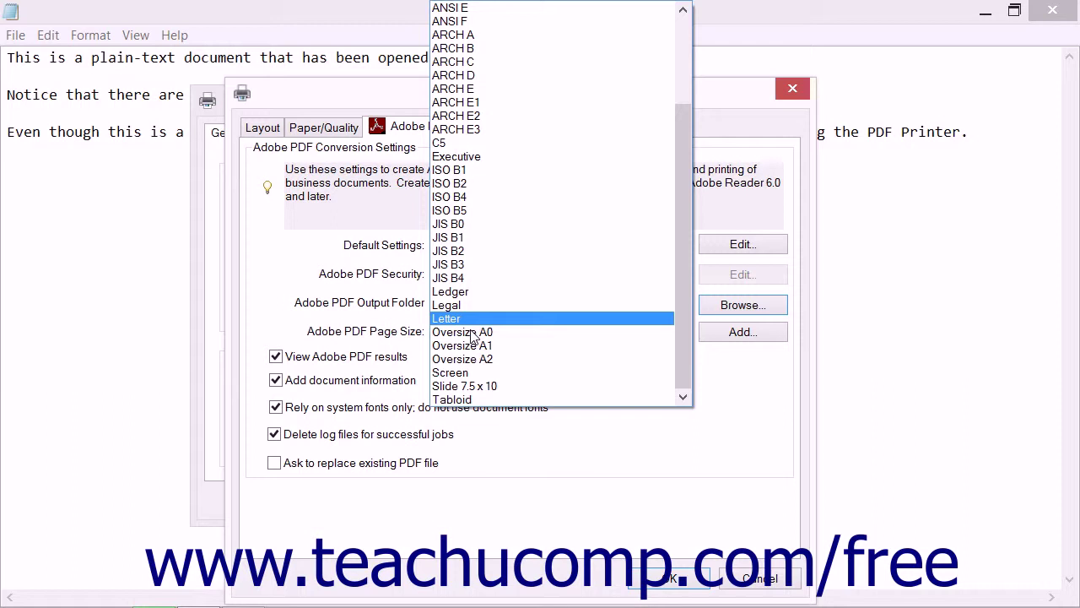
{"action": "left_click", "coordinate": [744, 395]}
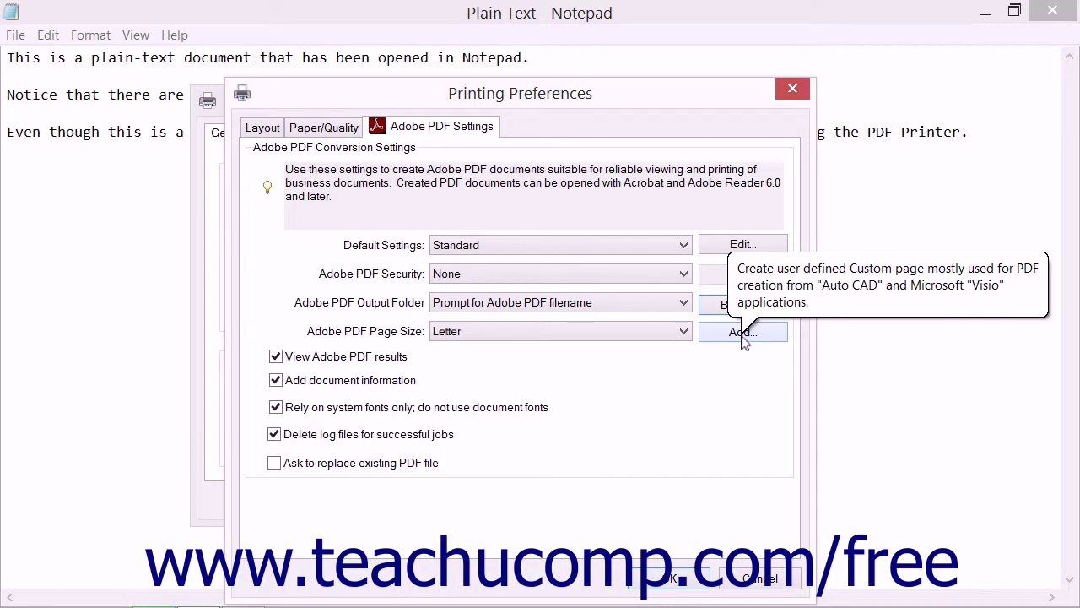
Add a custom paper size 'My Custom Size' measuring 600 by 700 points
{"action": "left_click", "coordinate": [742, 331]}
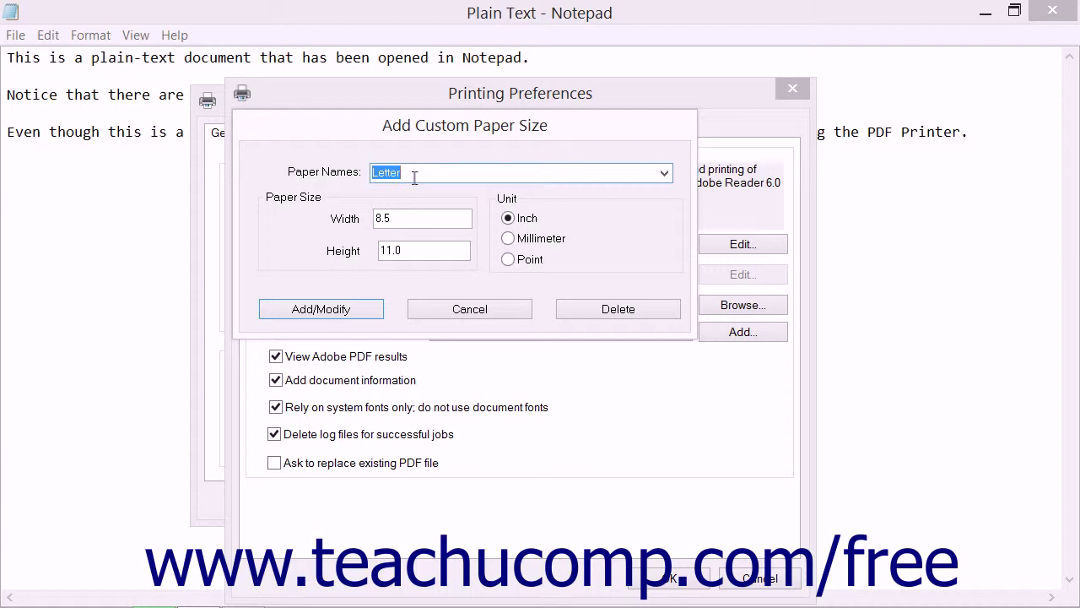
{"action": "type", "text": "My Custom Size"}
{"action": "left_click", "coordinate": [509, 260]}
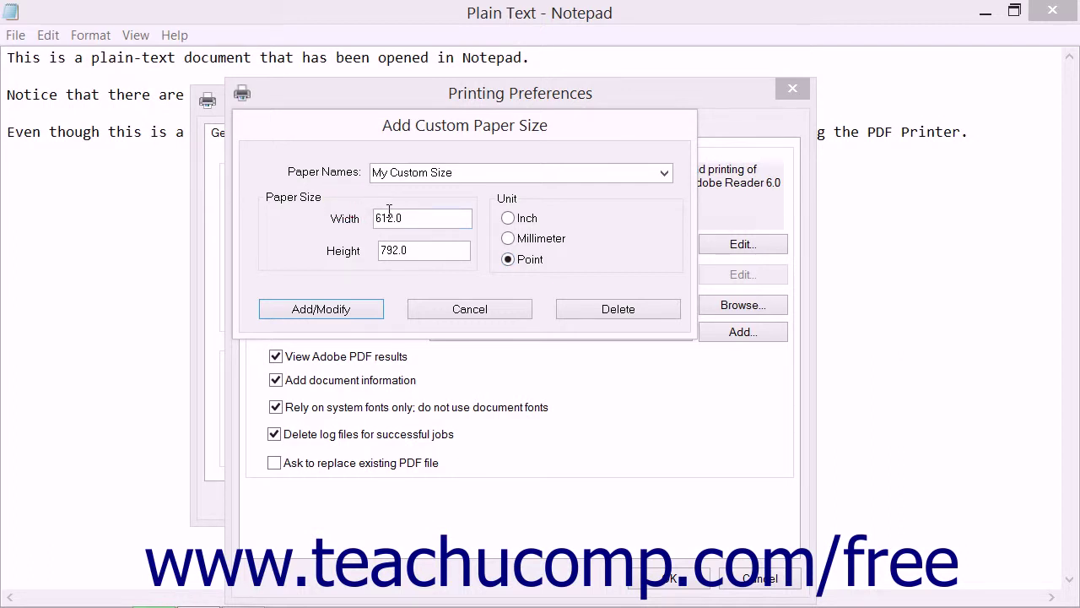
{"action": "double_click", "coordinate": [411, 218]}
{"action": "type", "text": "600"}
{"action": "key", "text": "Tab"}
{"action": "type", "text": "700"}
{"action": "left_click", "coordinate": [310, 315]}
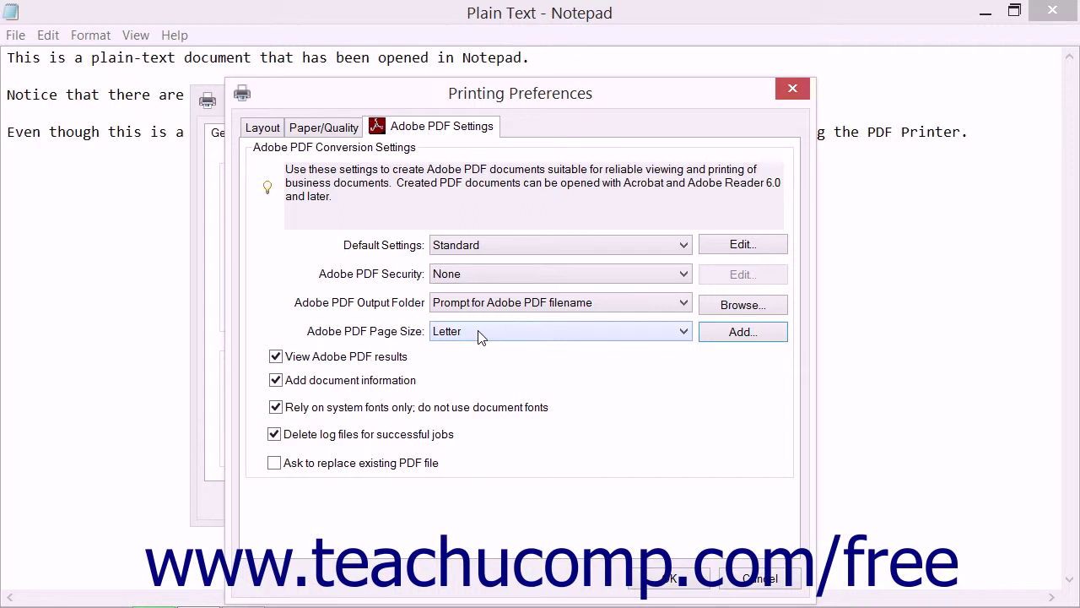
Set the Adobe PDF page size to My Custom Size, then reopen the custom paper size editor
{"action": "left_click", "coordinate": [479, 332]}
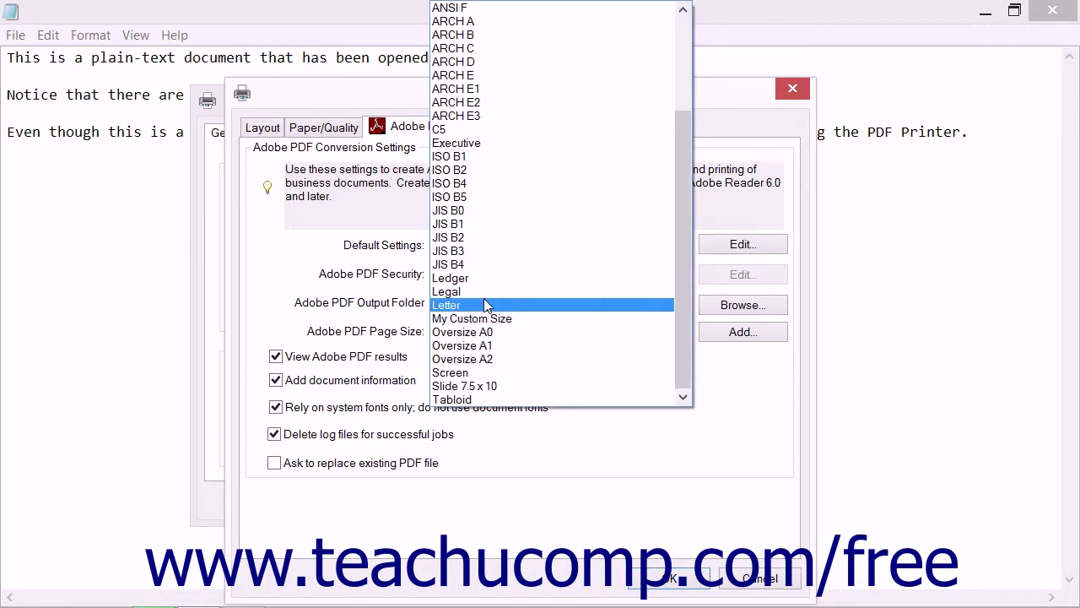
{"action": "left_click", "coordinate": [485, 317]}
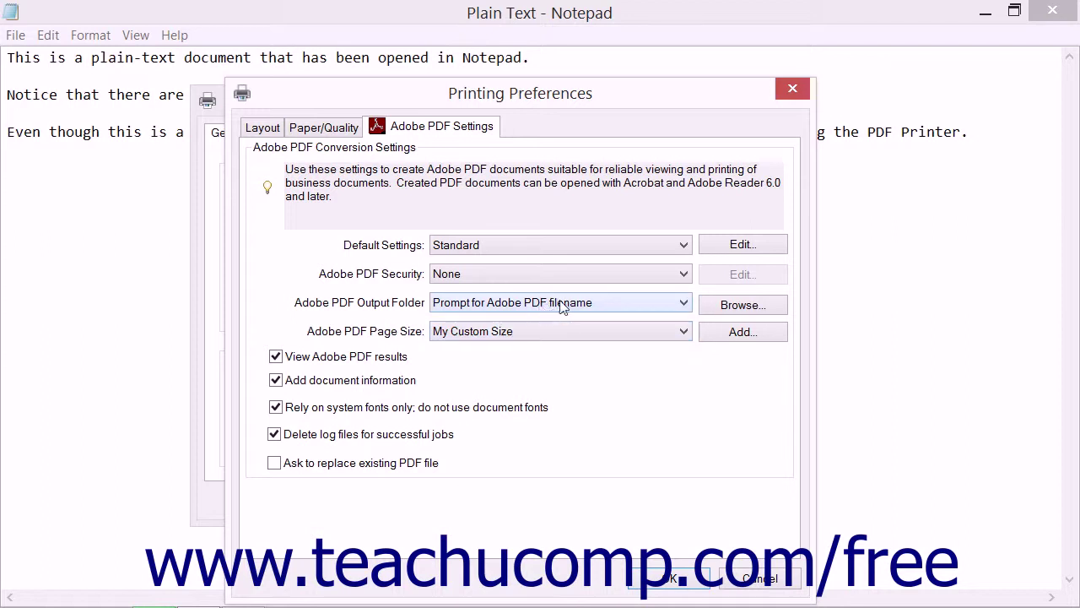
{"action": "left_click", "coordinate": [735, 333]}
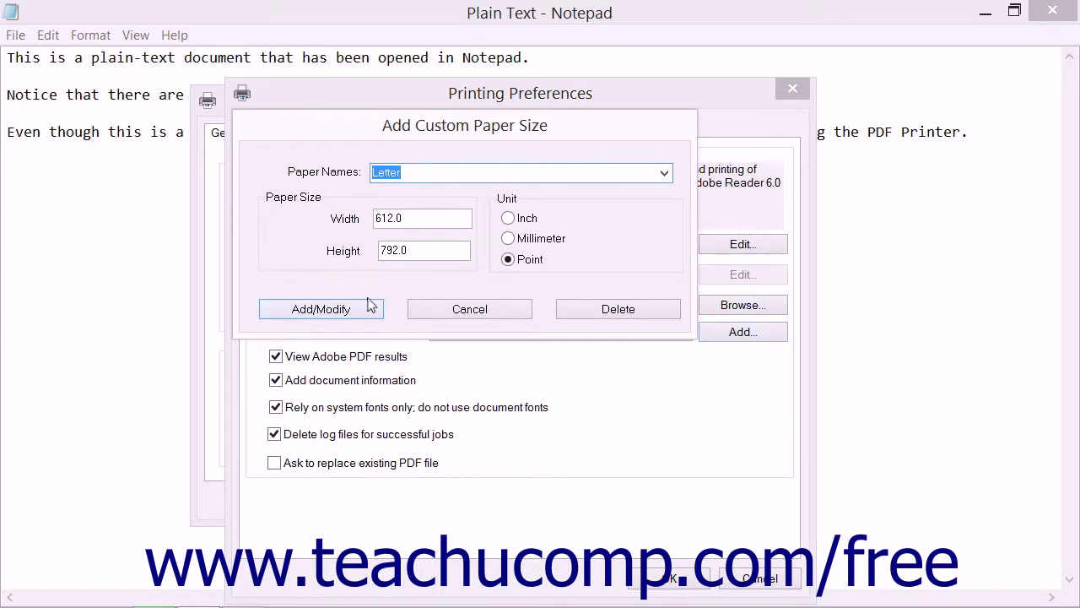
Delete My Custom Size (Letter cannot be deleted) and close the paper size editor
{"action": "left_click", "coordinate": [597, 314]}
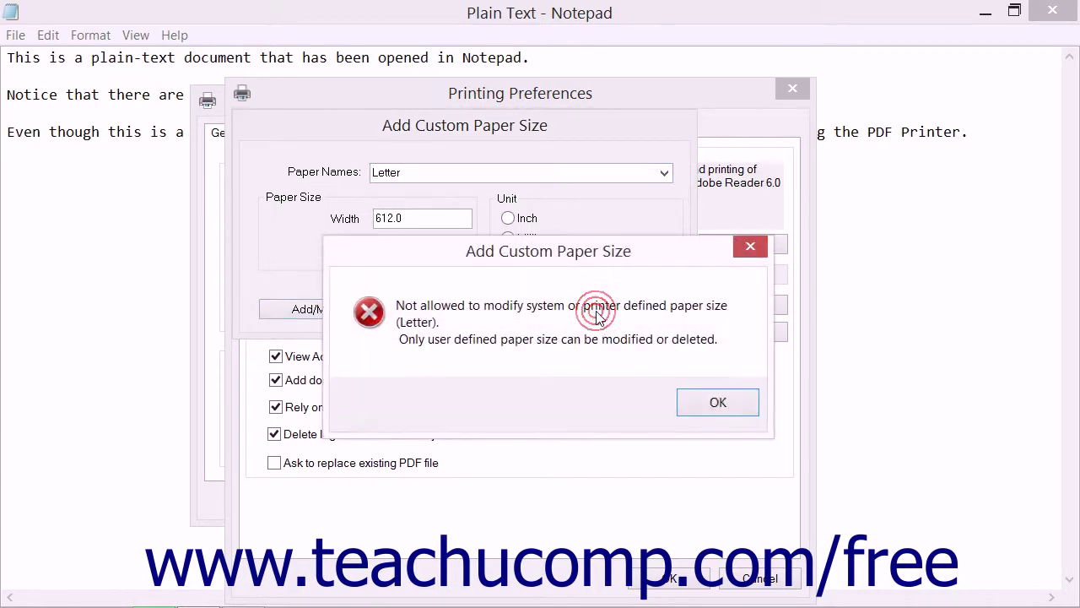
{"action": "left_click", "coordinate": [705, 403]}
{"action": "left_click", "coordinate": [527, 175]}
{"action": "left_click", "coordinate": [664, 172]}
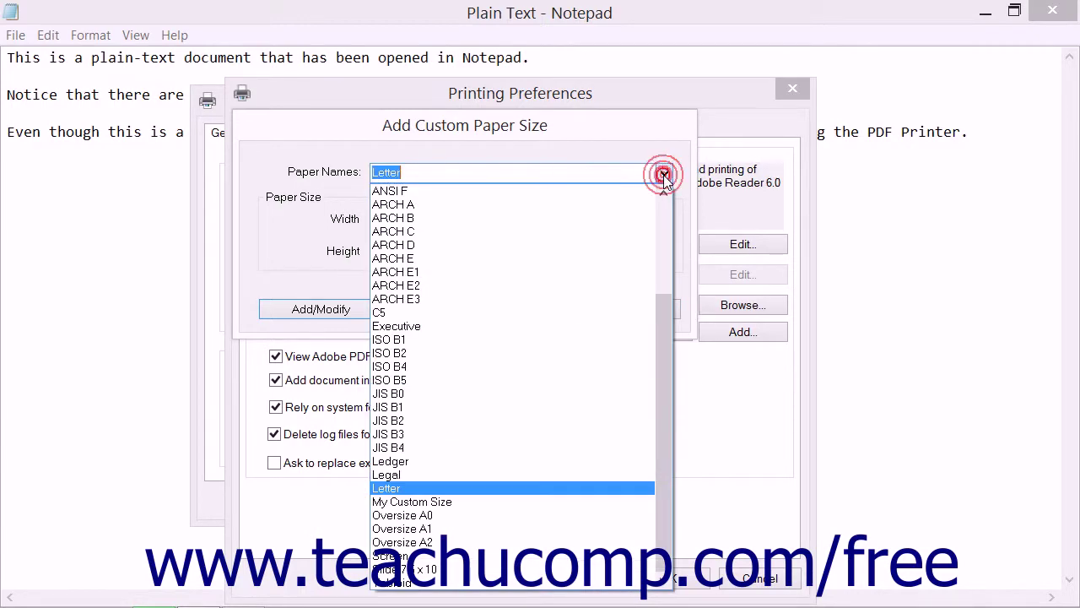
{"action": "left_click", "coordinate": [482, 503]}
{"action": "left_click", "coordinate": [603, 314]}
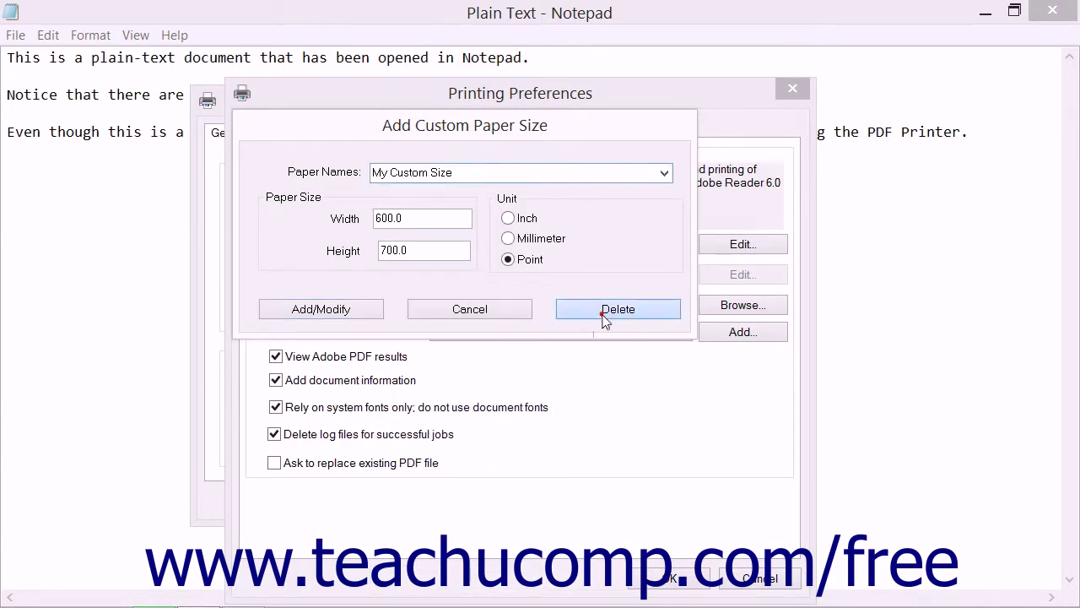
{"action": "left_click", "coordinate": [461, 313]}
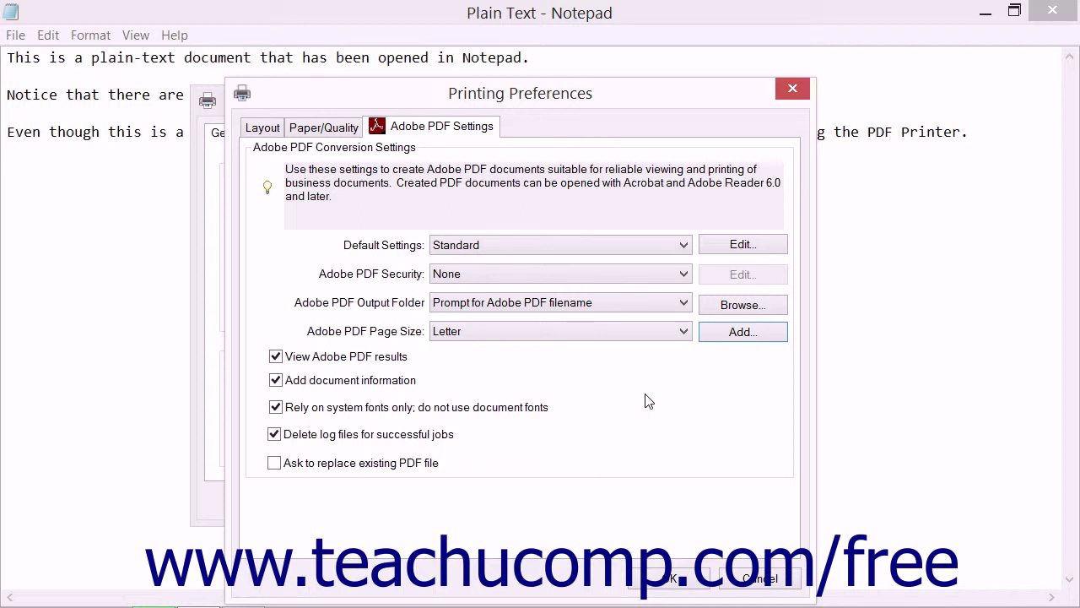
{"action": "mouse_move", "coordinate": [414, 383]}
{"action": "mouse_move", "coordinate": [369, 368]}
{"action": "mouse_move", "coordinate": [398, 412]}
{"action": "mouse_move", "coordinate": [413, 443]}
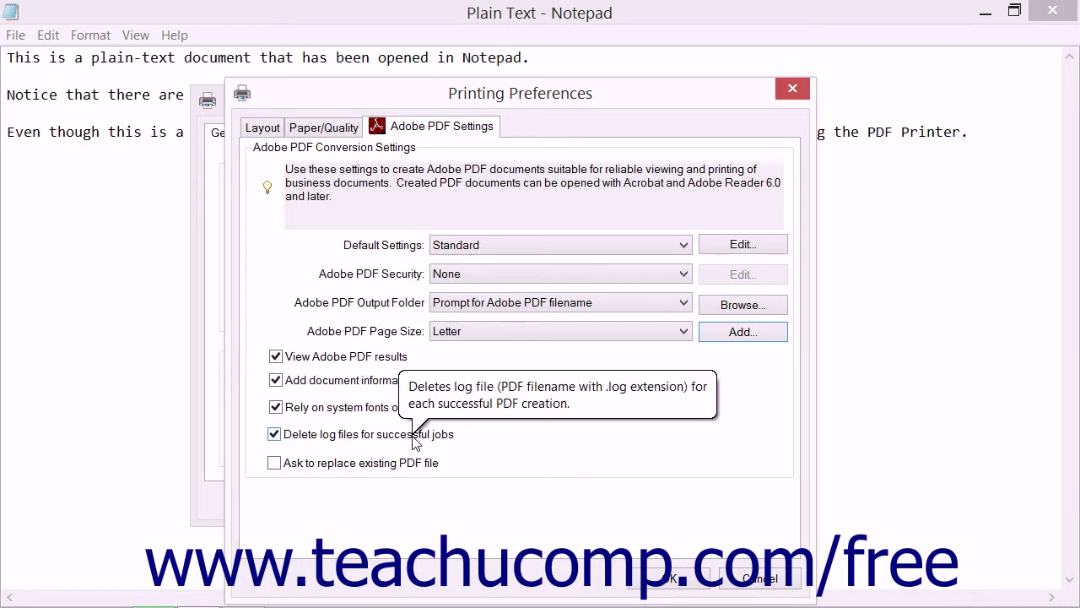